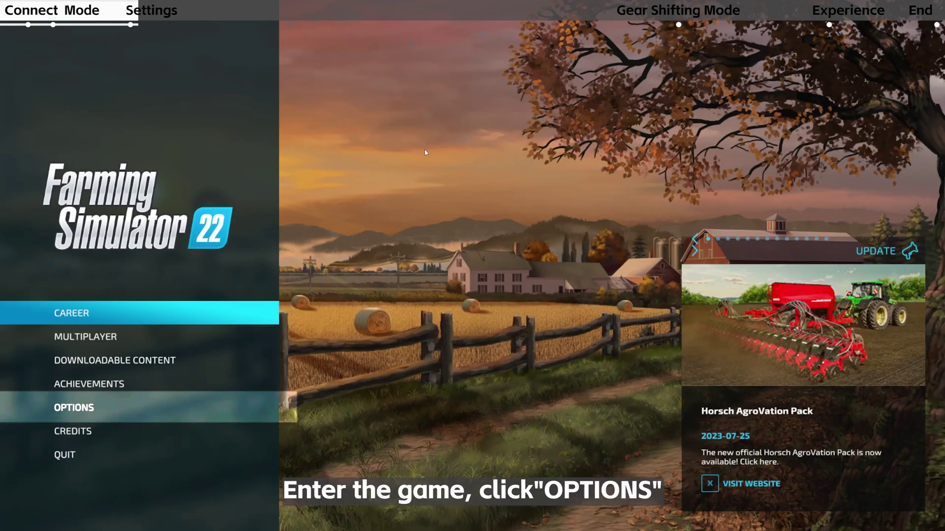
- Bring up the Controls page's Gamepad Controls list, showing the vehicle driving bindings
{"action": "left_click", "coordinate": [109, 406]}
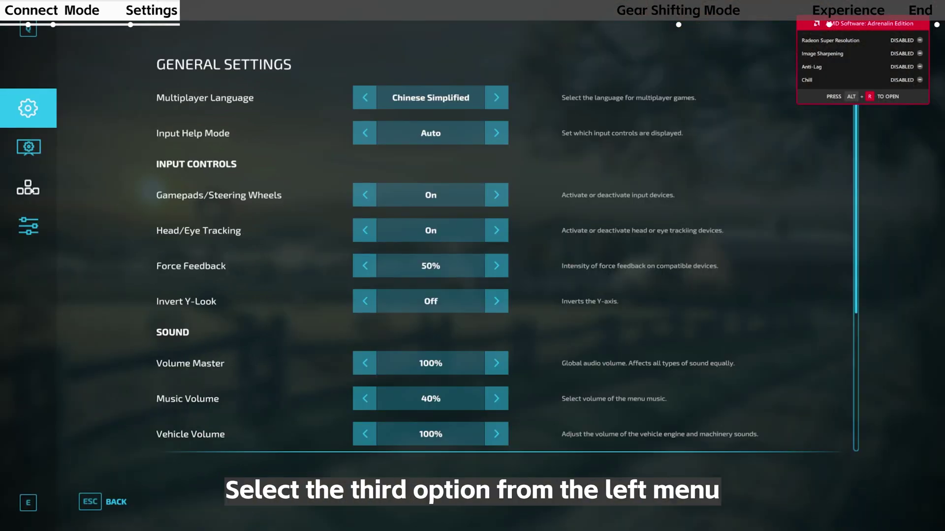
{"action": "left_click", "coordinate": [74, 188]}
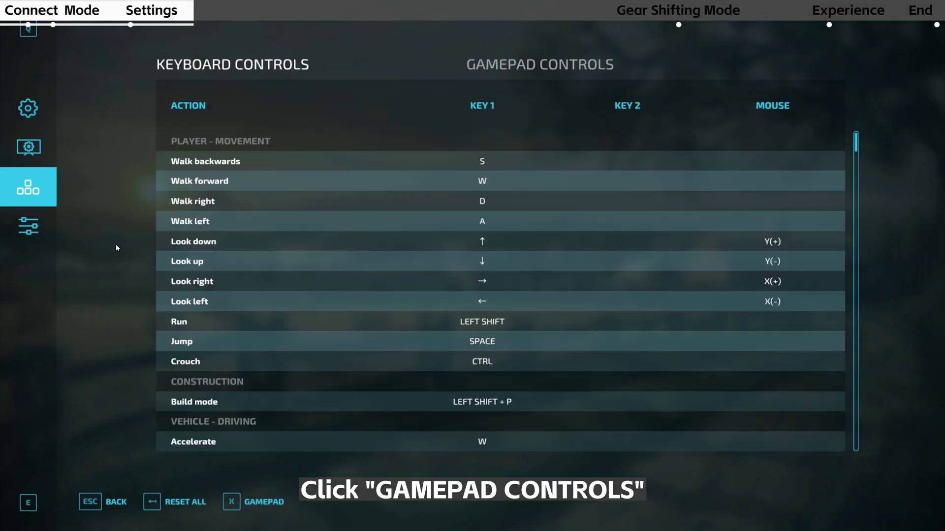
{"action": "left_click", "coordinate": [524, 68]}
{"action": "scroll", "coordinate": [833, 158], "scroll_direction": "down", "scroll_amount": 2}
{"action": "scroll", "coordinate": [833, 158], "scroll_direction": "down", "scroll_amount": 3}
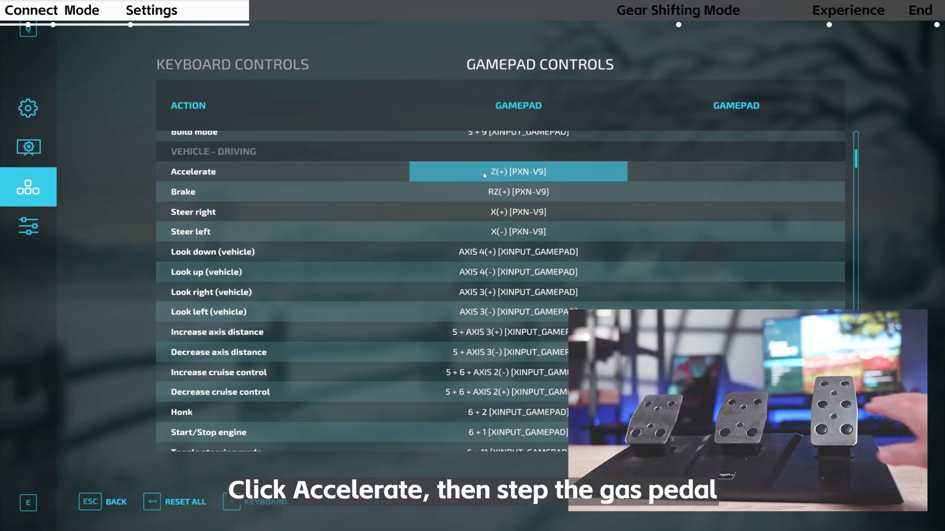
- Map Accelerate and Brake to the PXN-V9 pedals and Steer right/left to the wheel's X axis
{"action": "left_click", "coordinate": [485, 173]}
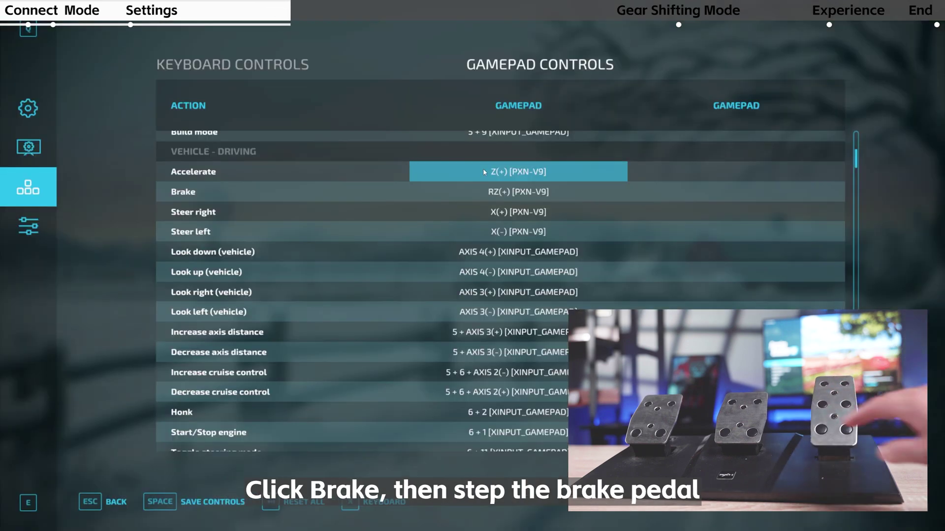
{"action": "left_click", "coordinate": [482, 193]}
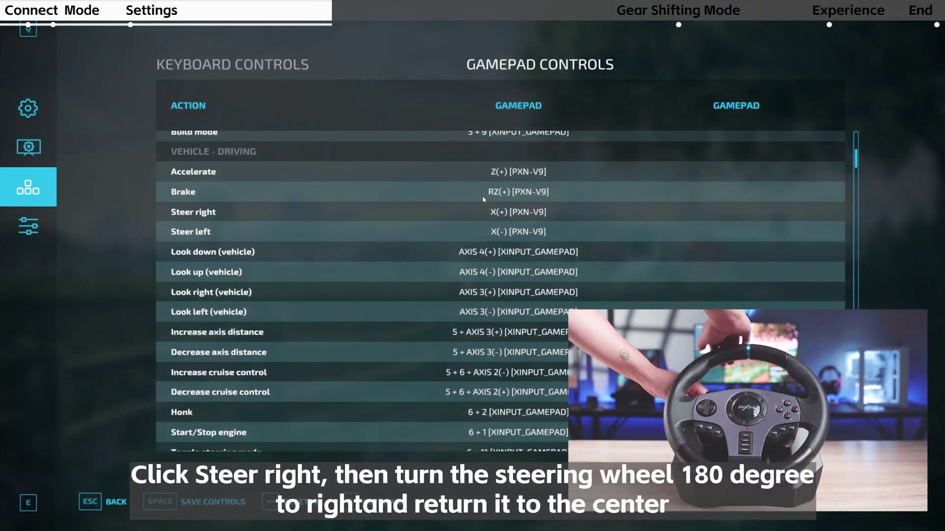
{"action": "left_click", "coordinate": [490, 213]}
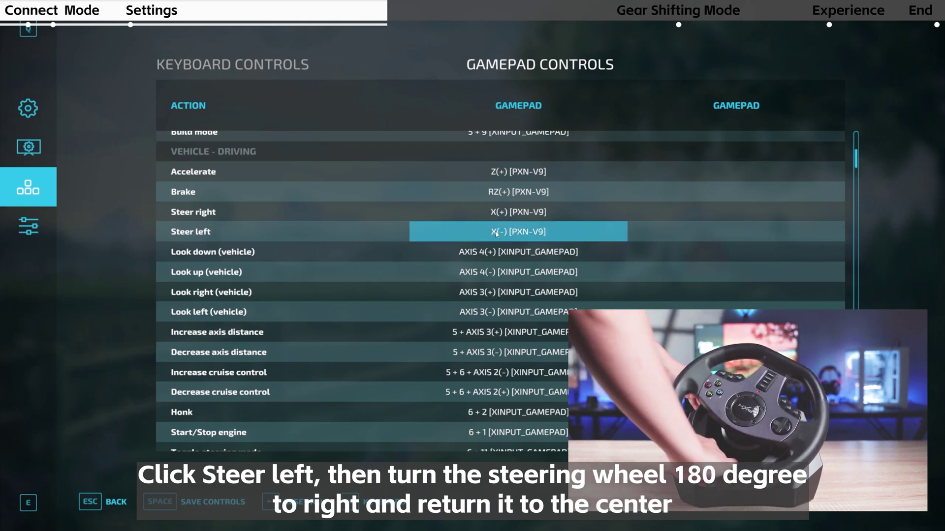
{"action": "left_click", "coordinate": [495, 231]}
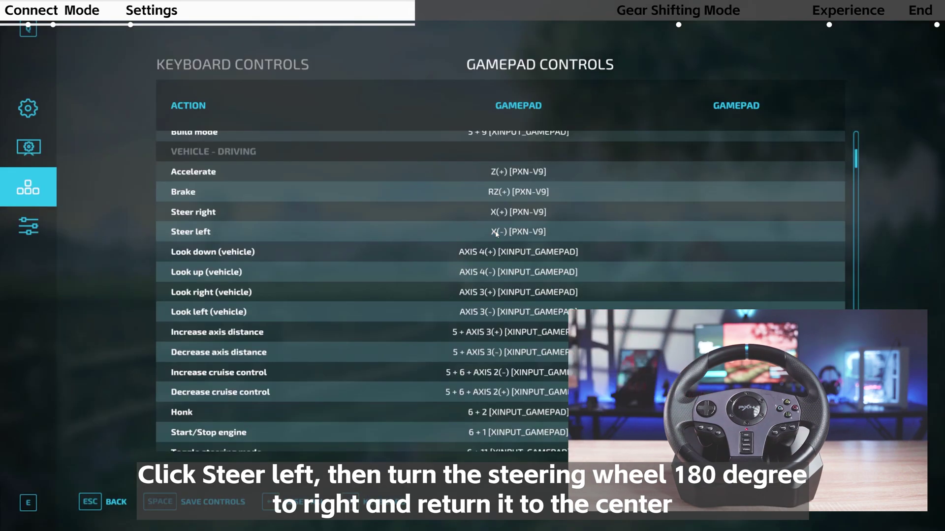
{"action": "scroll", "coordinate": [496, 232], "scroll_direction": "down", "scroll_amount": 10}
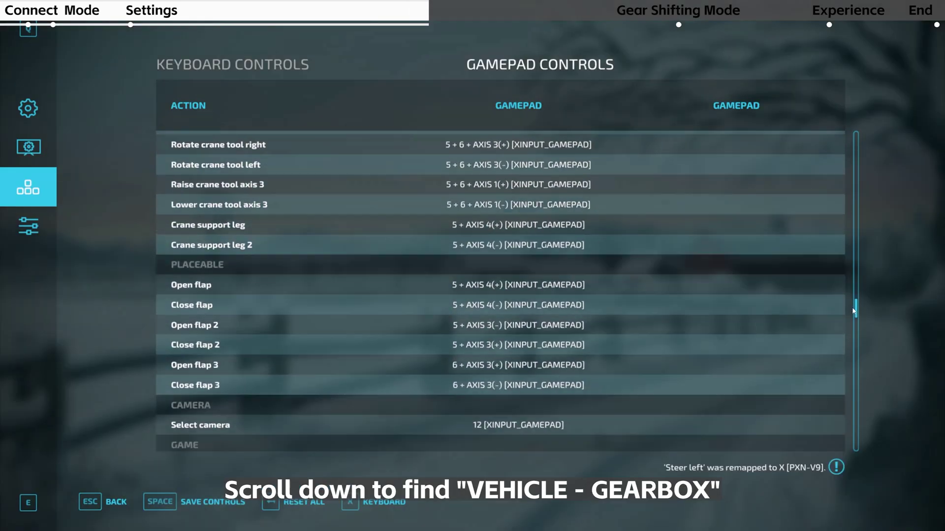
{"action": "scroll", "coordinate": [498, 206], "scroll_direction": "down", "scroll_amount": 10}
{"action": "scroll", "coordinate": [499, 185], "scroll_direction": "down", "scroll_amount": 5}
{"action": "scroll", "coordinate": [501, 171], "scroll_direction": "down", "scroll_amount": 2}
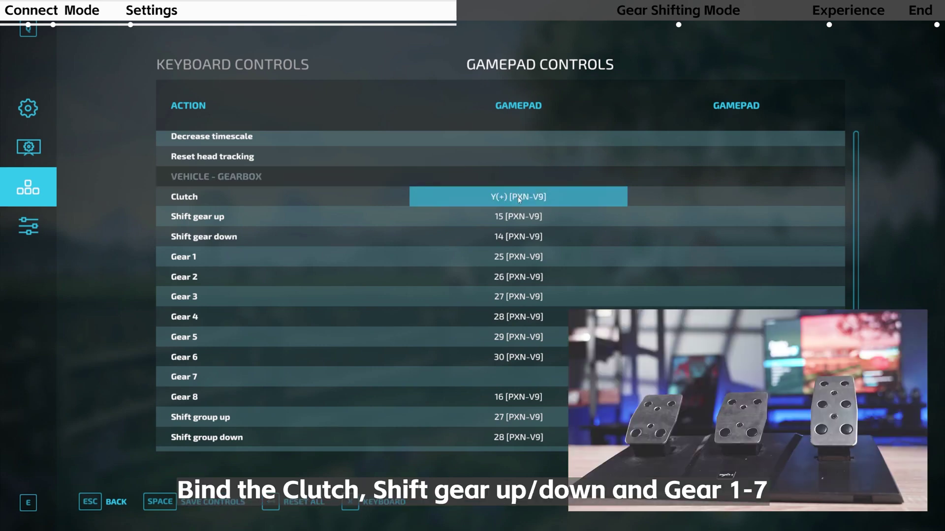
- Bind Clutch to the clutch pedal and Shift gear up/down to PXN-V9 wheel buttons
{"action": "left_click", "coordinate": [527, 196]}
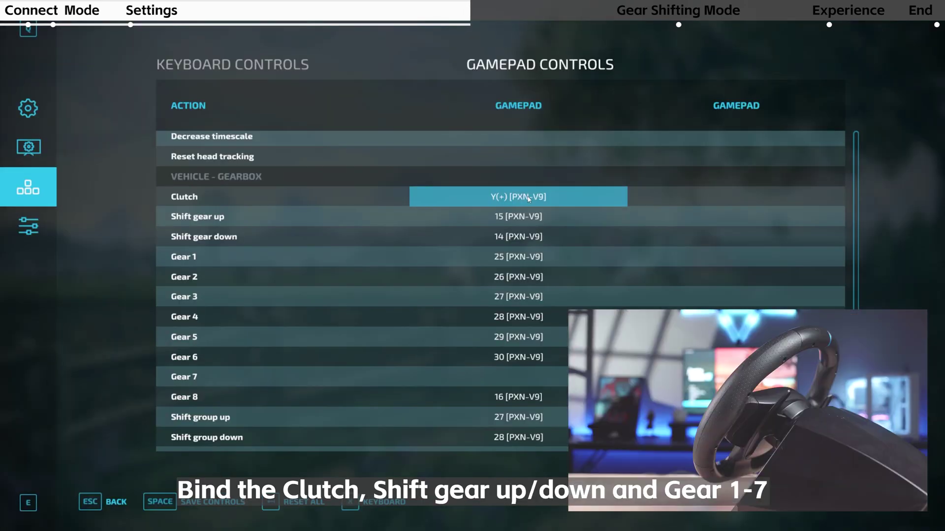
{"action": "left_click", "coordinate": [532, 218]}
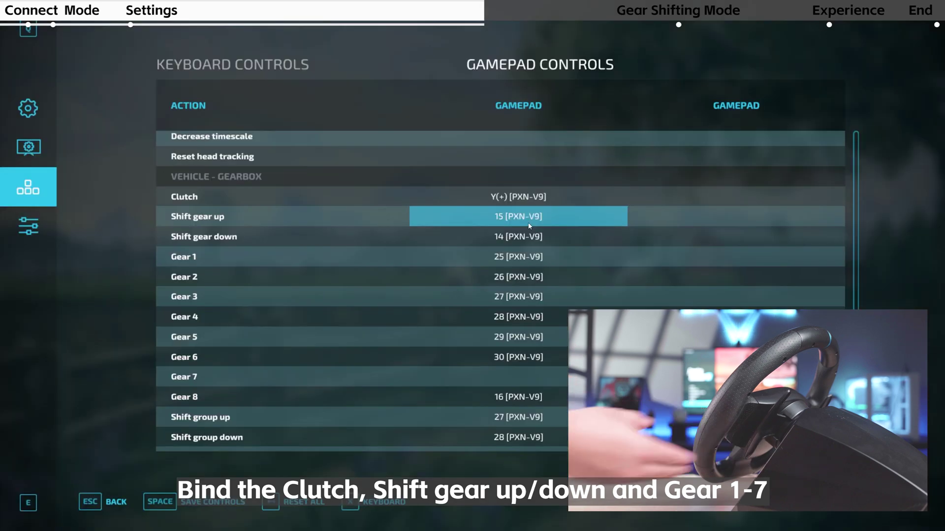
{"action": "left_click", "coordinate": [523, 236]}
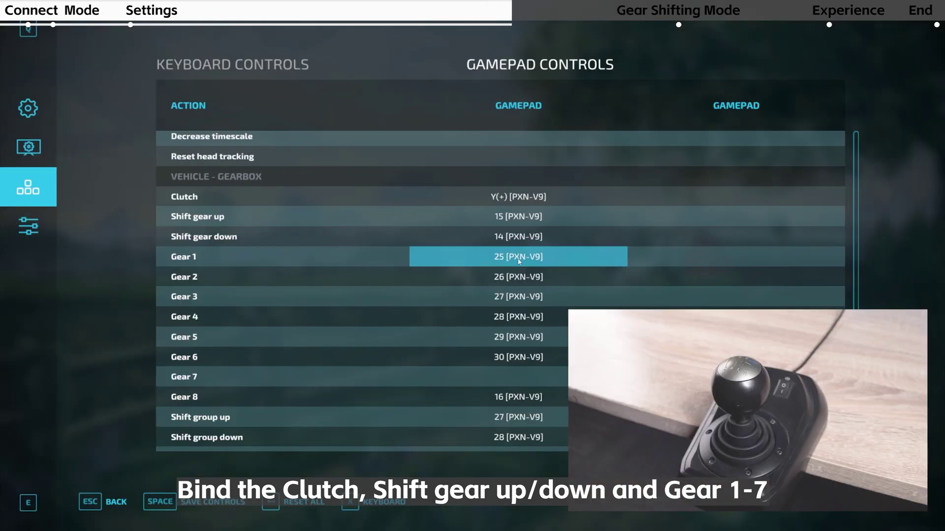
- Bind Gears 1–4 to the shifter and save the new control bindings
{"action": "left_click", "coordinate": [518, 260]}
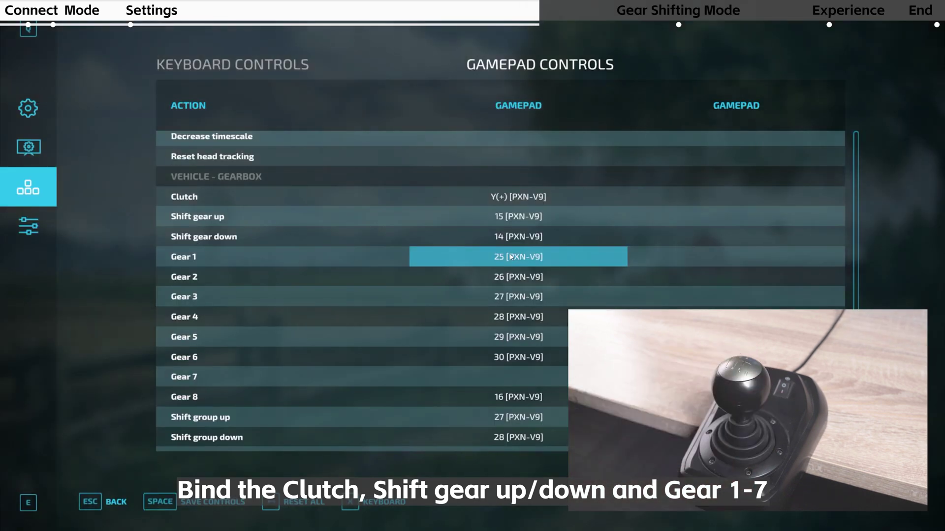
{"action": "left_click", "coordinate": [511, 275]}
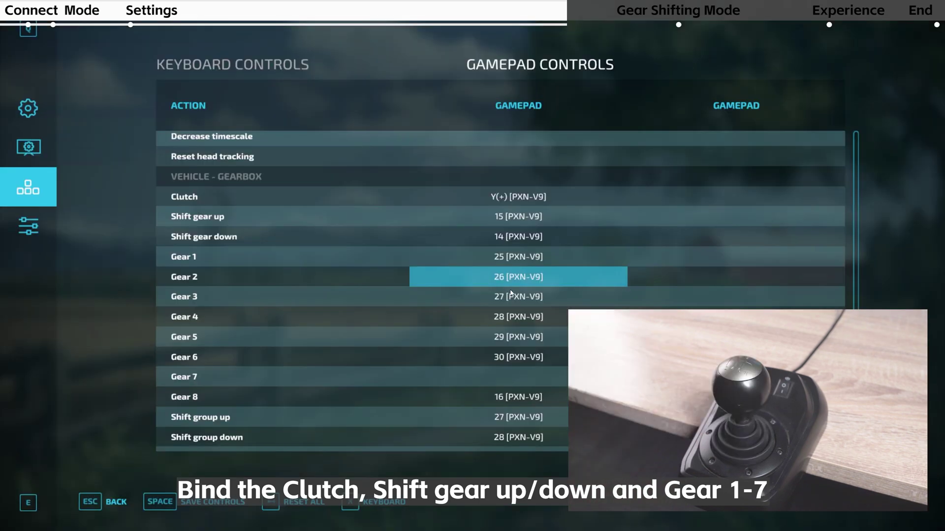
{"action": "left_click", "coordinate": [500, 297]}
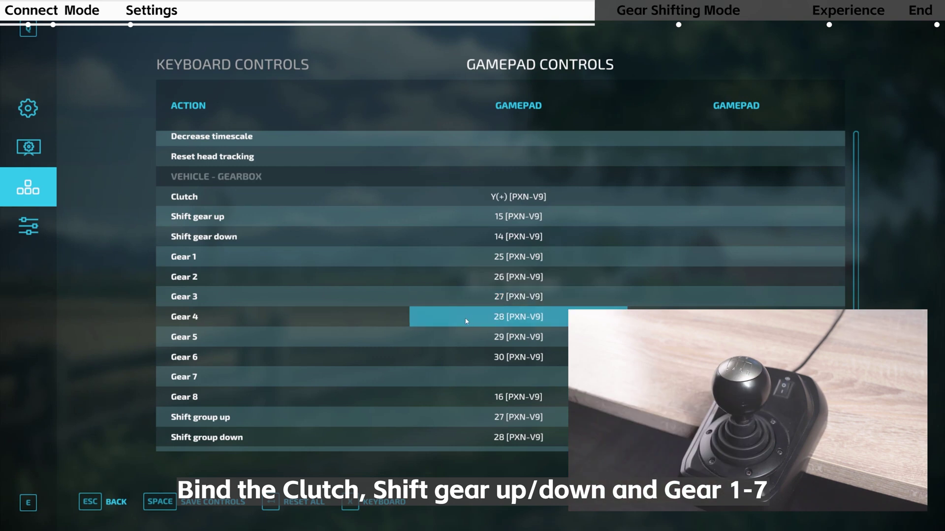
{"action": "left_click", "coordinate": [470, 318]}
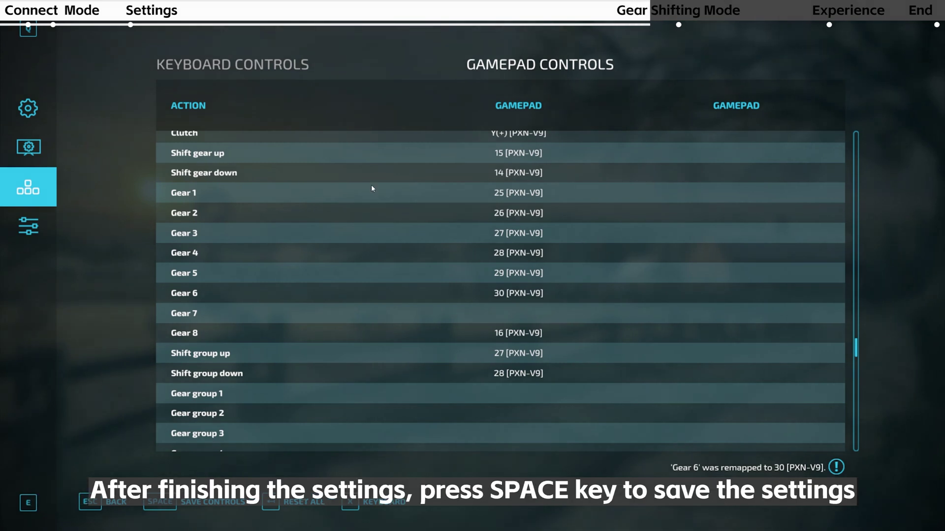
{"action": "key", "text": "space"}
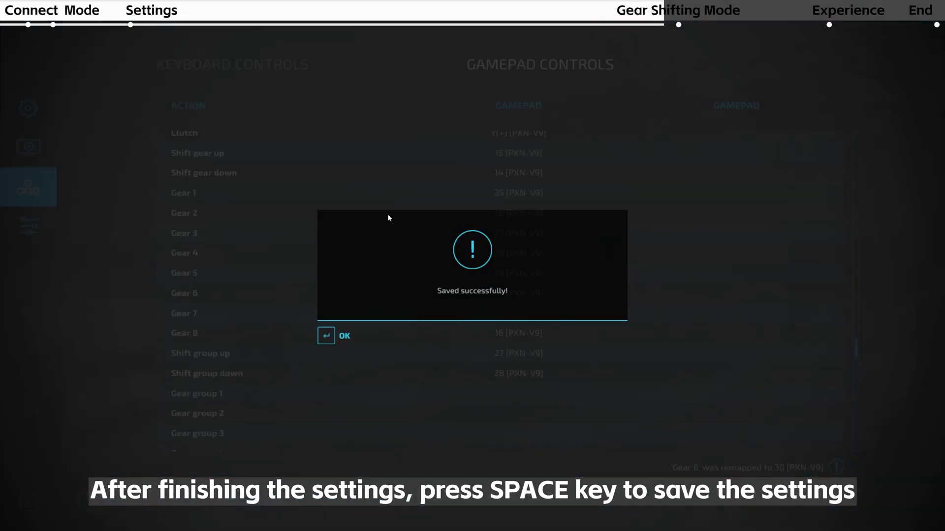
{"action": "left_click", "coordinate": [325, 337]}
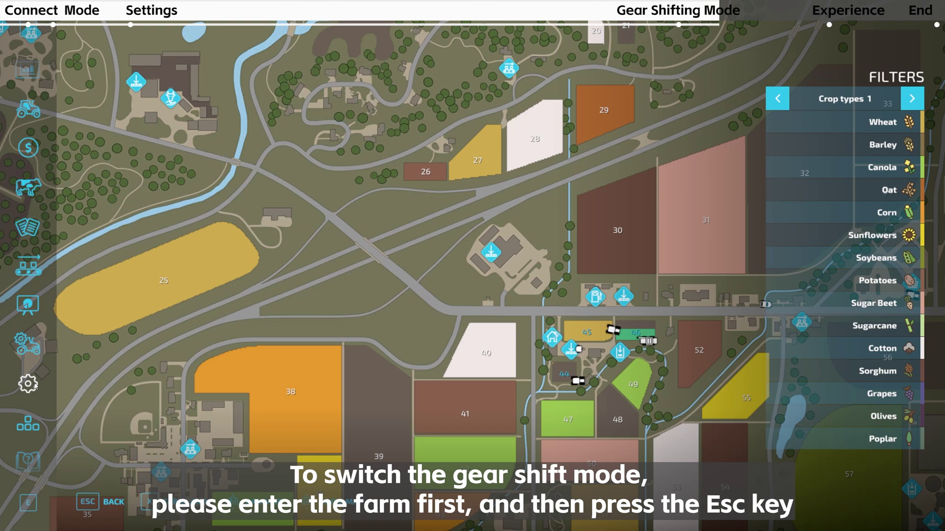
- Change Gear Shift Mode from Manual to Automatic in General Settings and save the game
{"action": "left_click", "coordinate": [28, 383]}
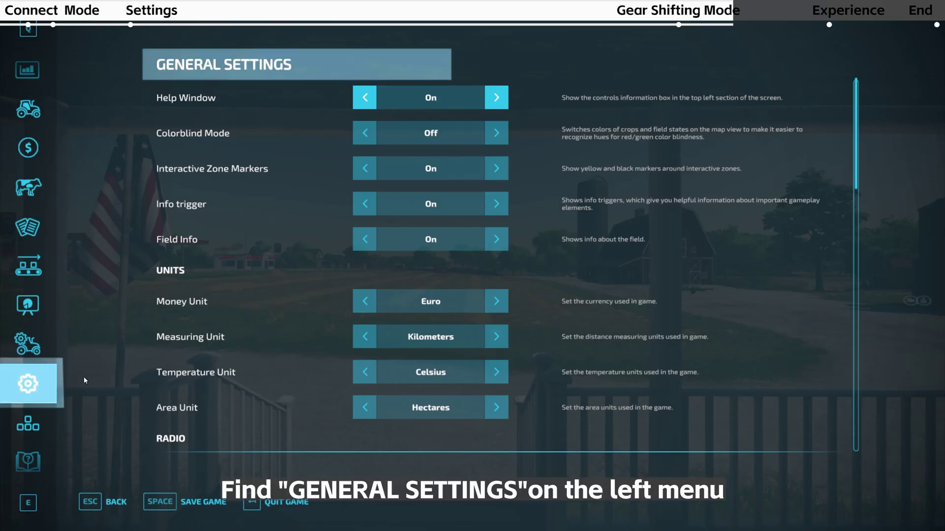
{"action": "scroll", "coordinate": [292, 300], "scroll_direction": "down", "scroll_amount": 5}
{"action": "scroll", "coordinate": [291, 301], "scroll_direction": "down", "scroll_amount": 4}
{"action": "scroll", "coordinate": [292, 300], "scroll_direction": "down", "scroll_amount": 3}
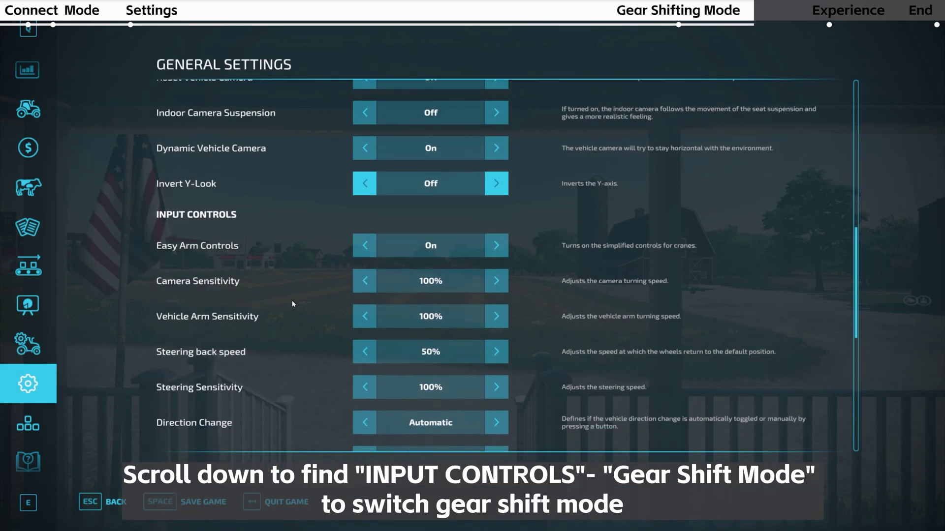
{"action": "scroll", "coordinate": [291, 301], "scroll_direction": "down", "scroll_amount": 3}
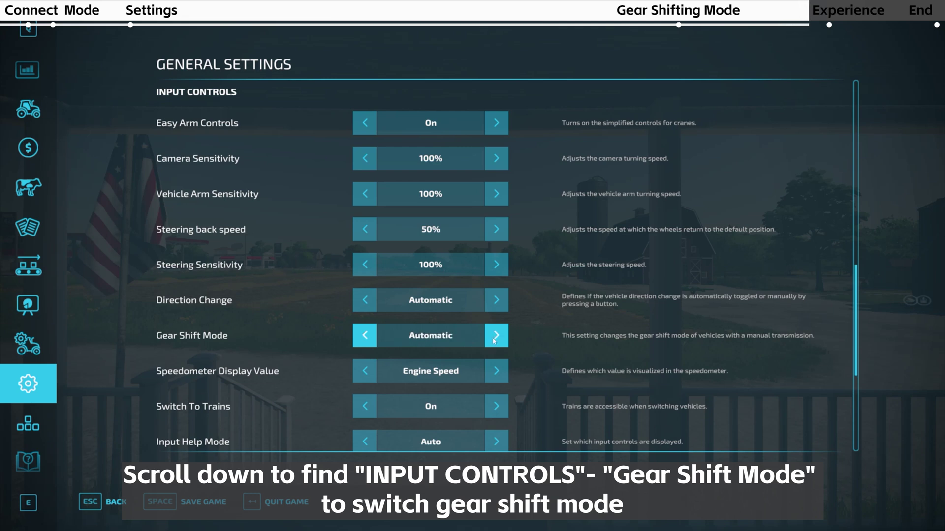
{"action": "key", "text": "space"}
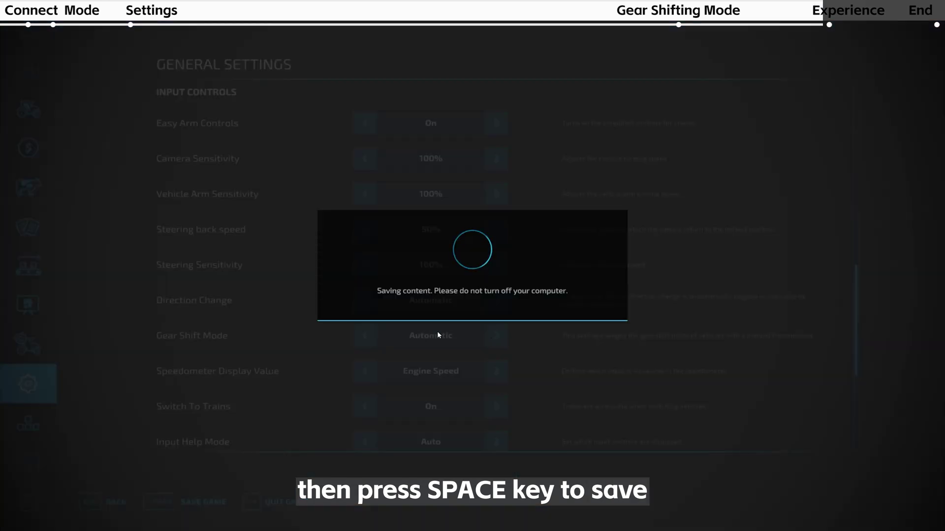